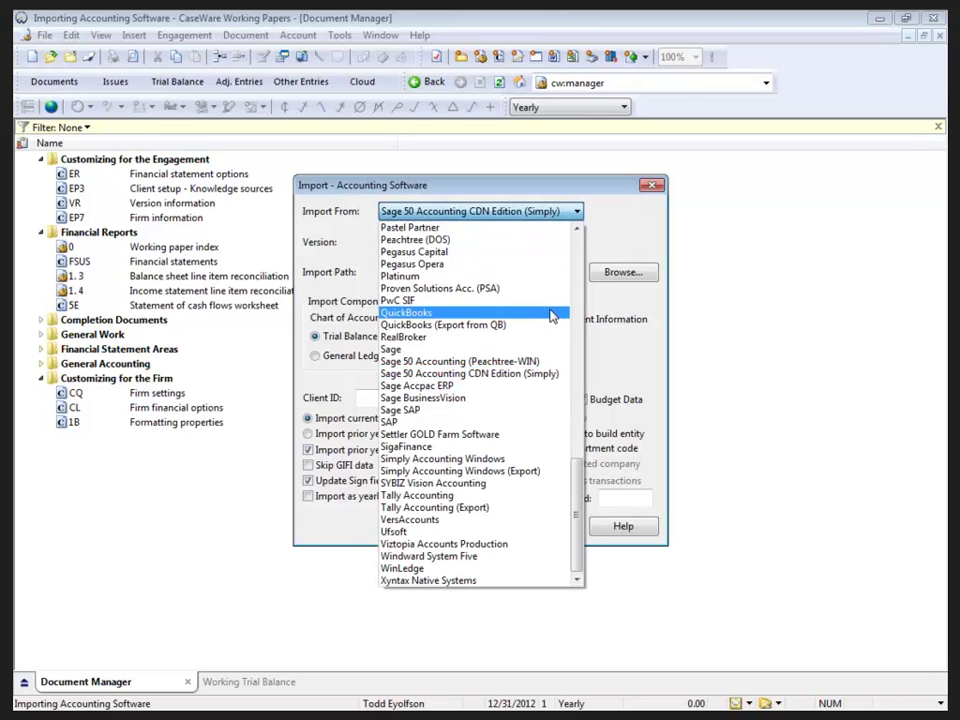
Step: Choose QuickBooks as the import source and select version 2006 Canada/UK
scroll(577, 467, "up", 2)
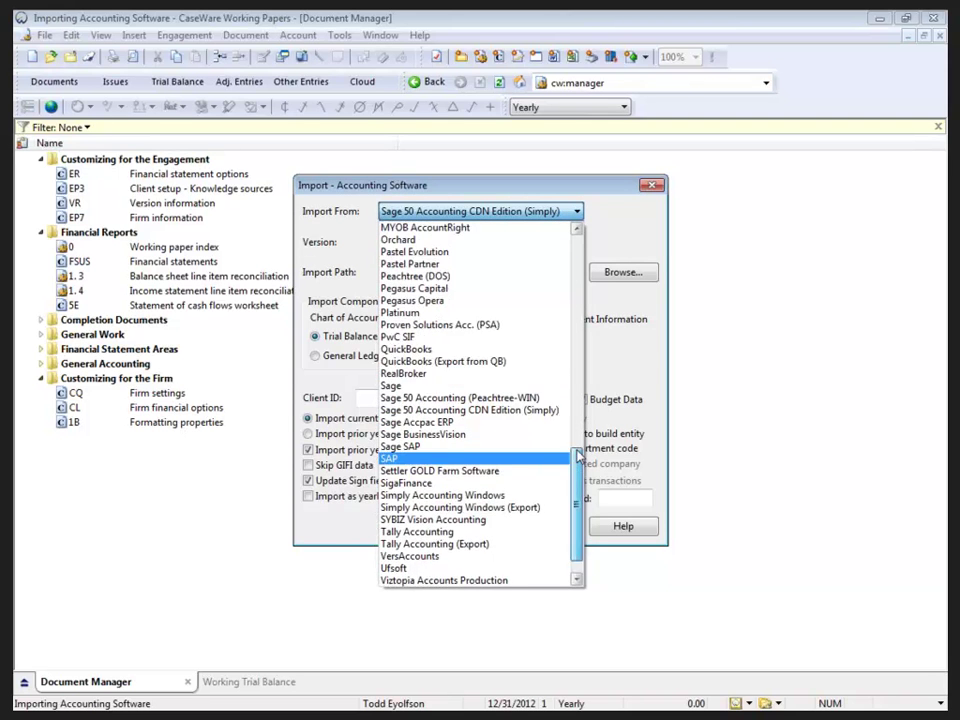
left_click(415, 358)
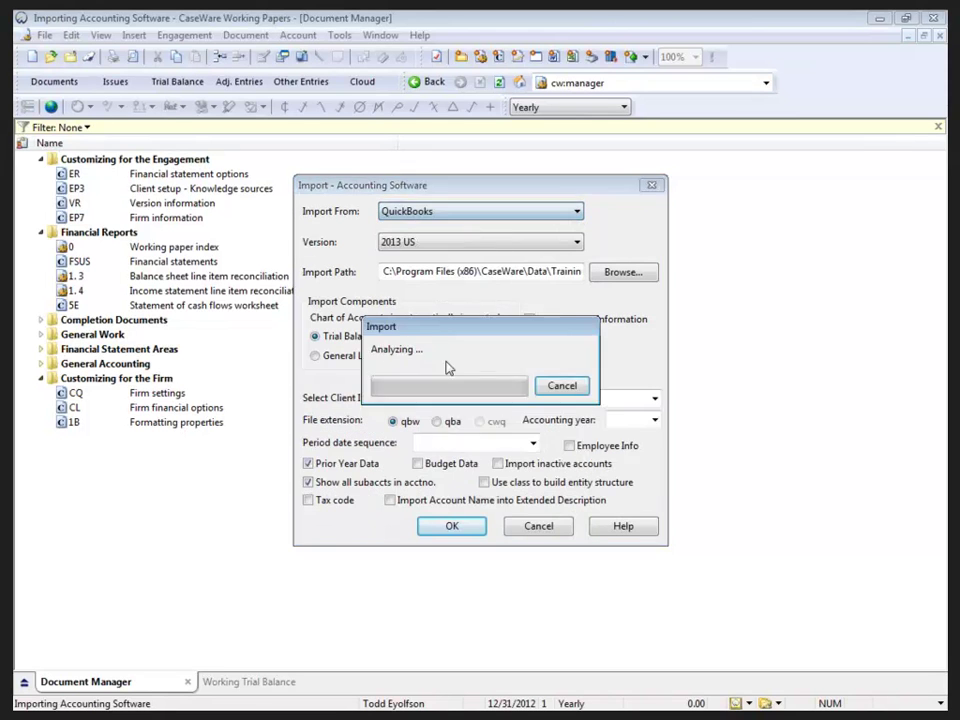
left_click(436, 242)
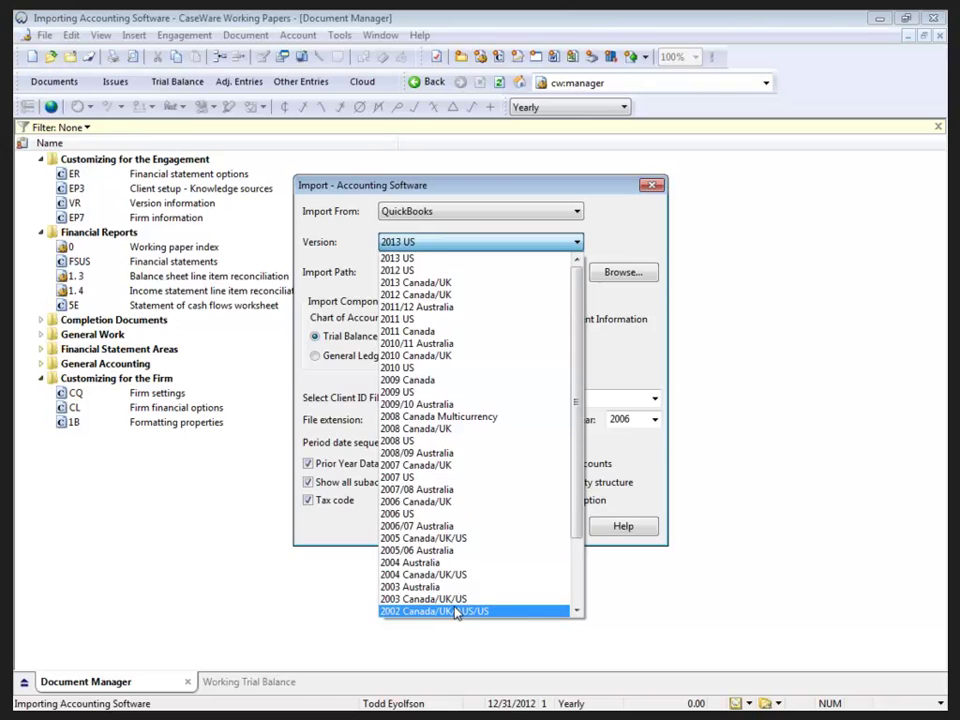
left_click(472, 501)
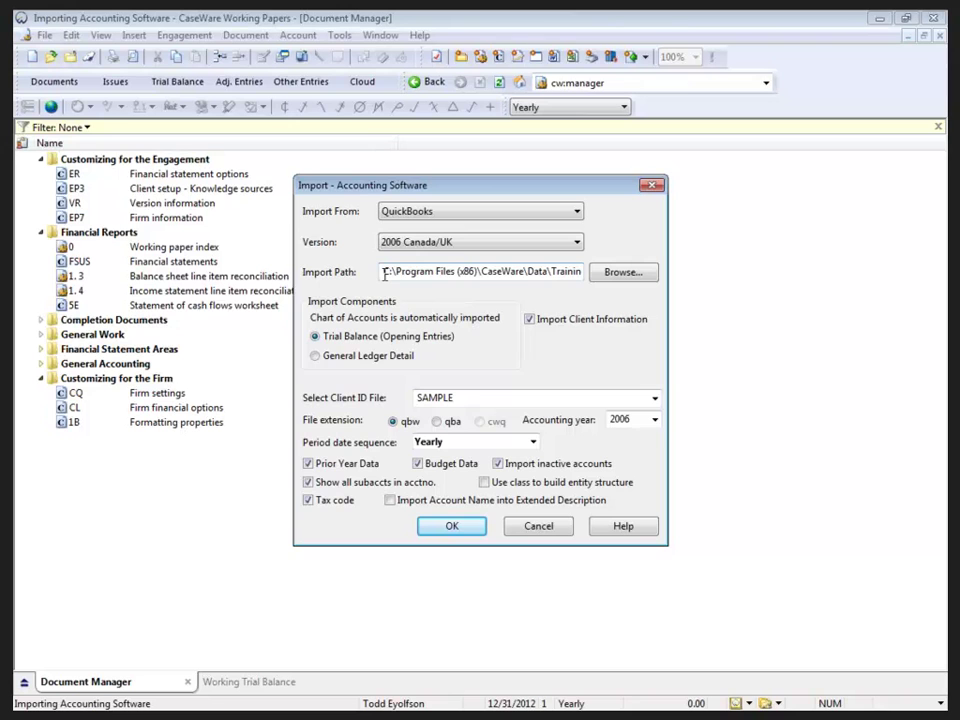
left_click(622, 527)
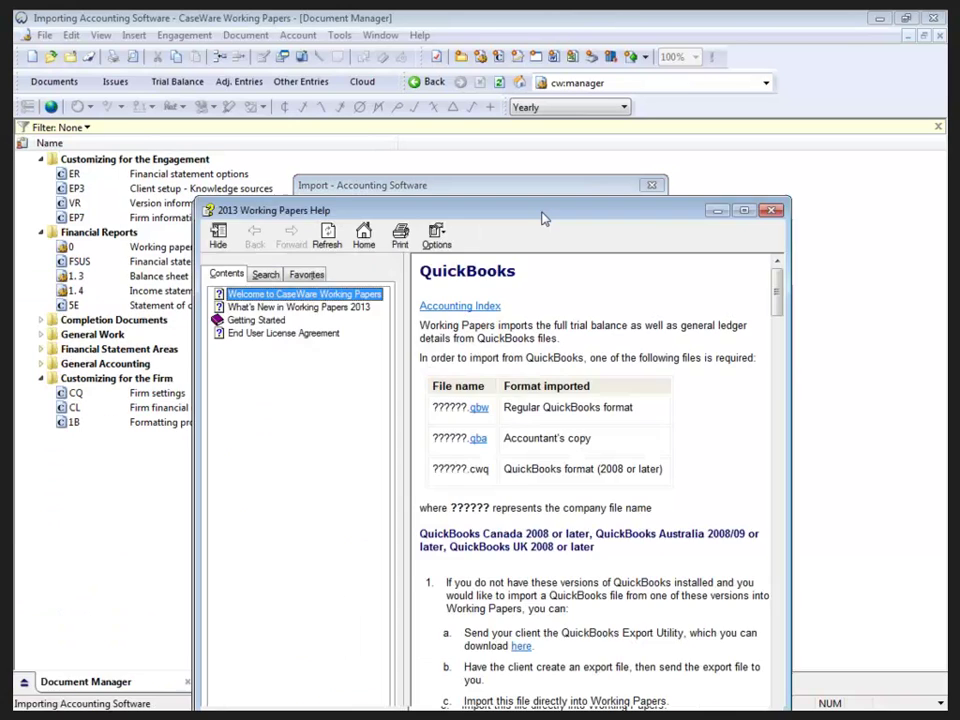
left_click_drag(542, 210, 588, 33)
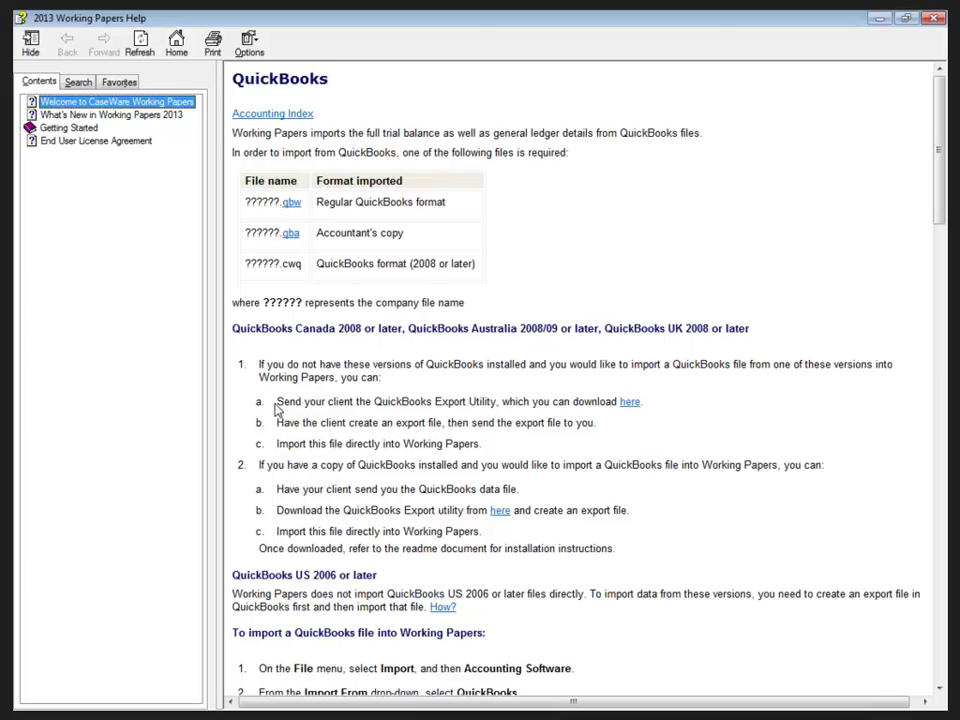
left_click_drag(277, 402, 630, 414)
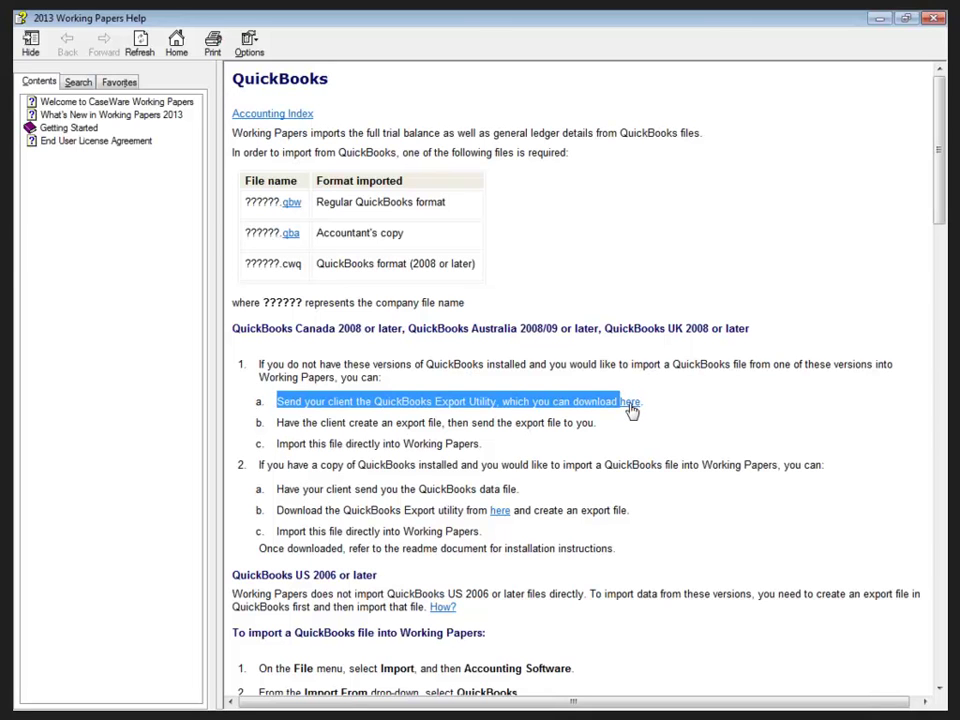
left_click(933, 19)
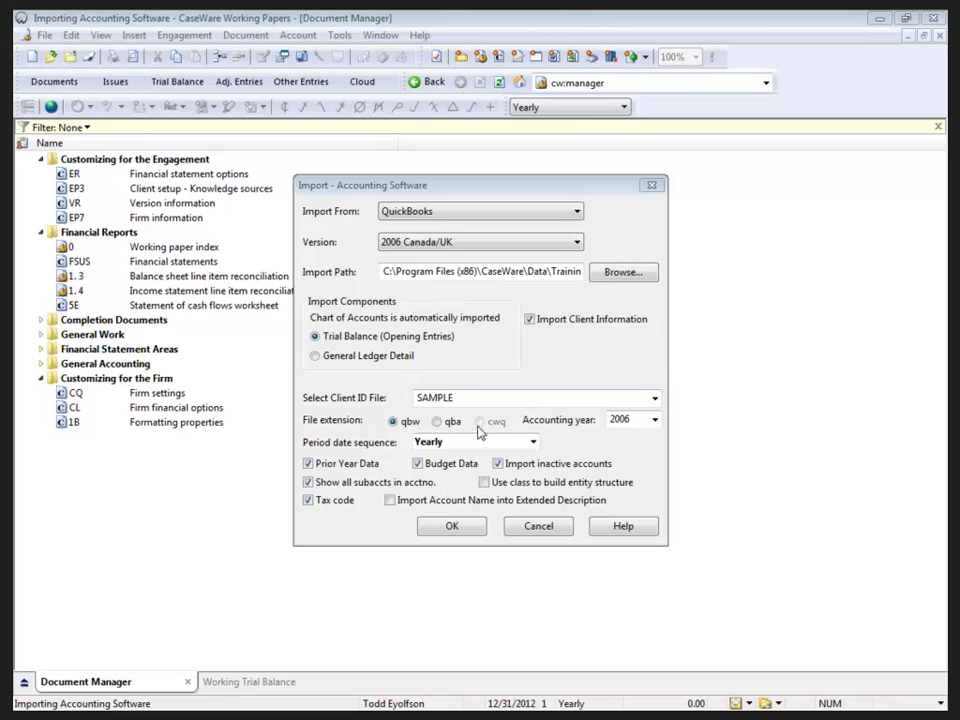
Step: Pick 2007 from the Accounting year list
left_click(655, 420)
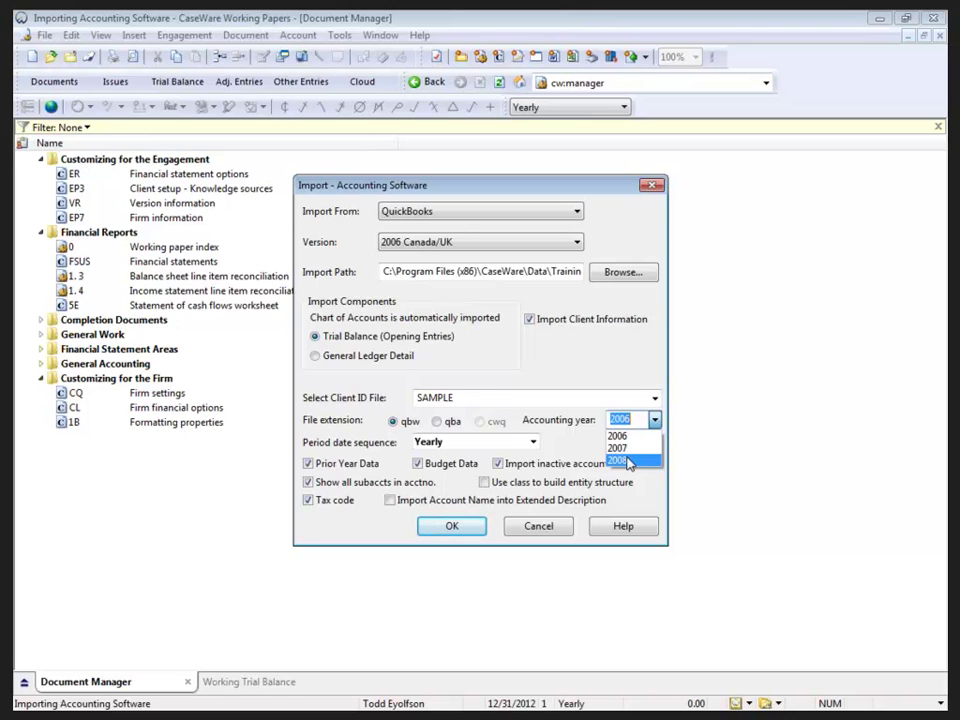
left_click(631, 449)
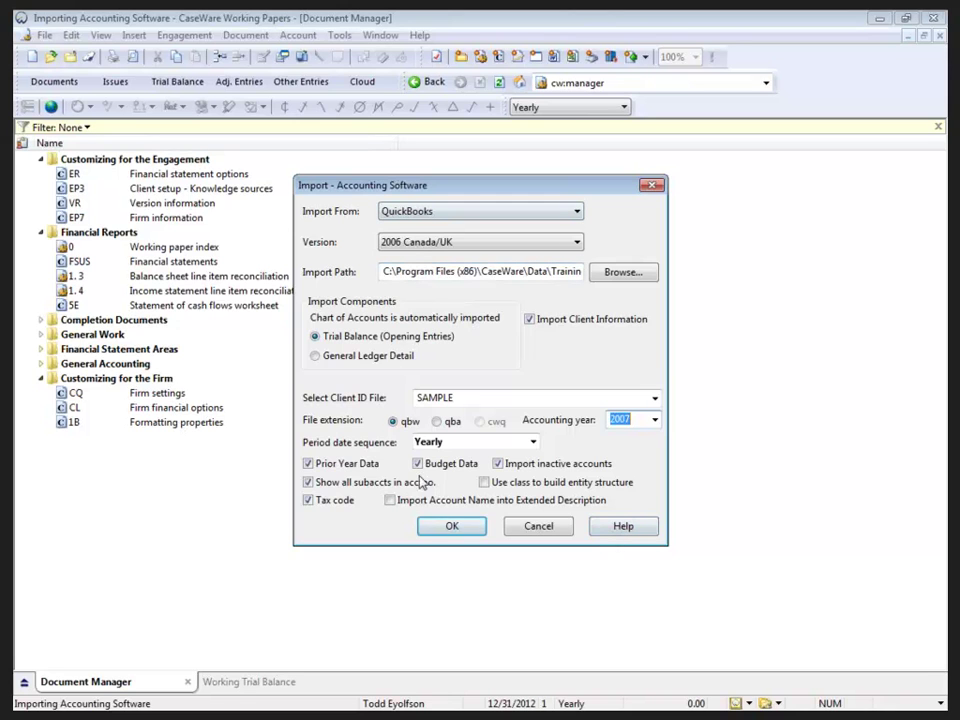
Step: Import the Mountain Sports Equipment 2007 trial balance and dismiss the Process completed message
left_click(449, 528)
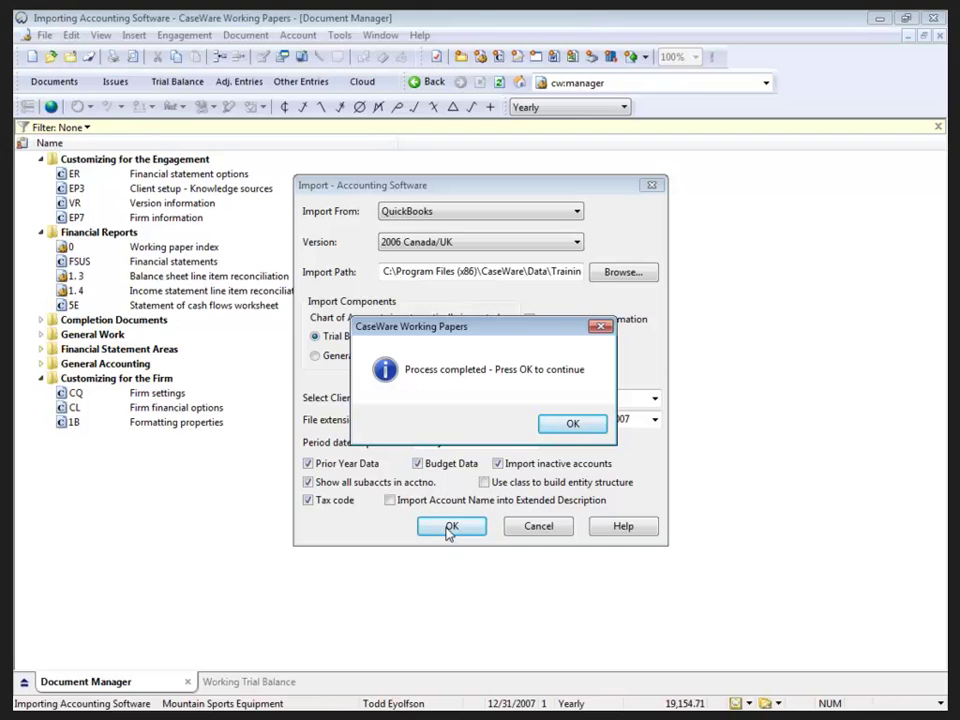
left_click(568, 422)
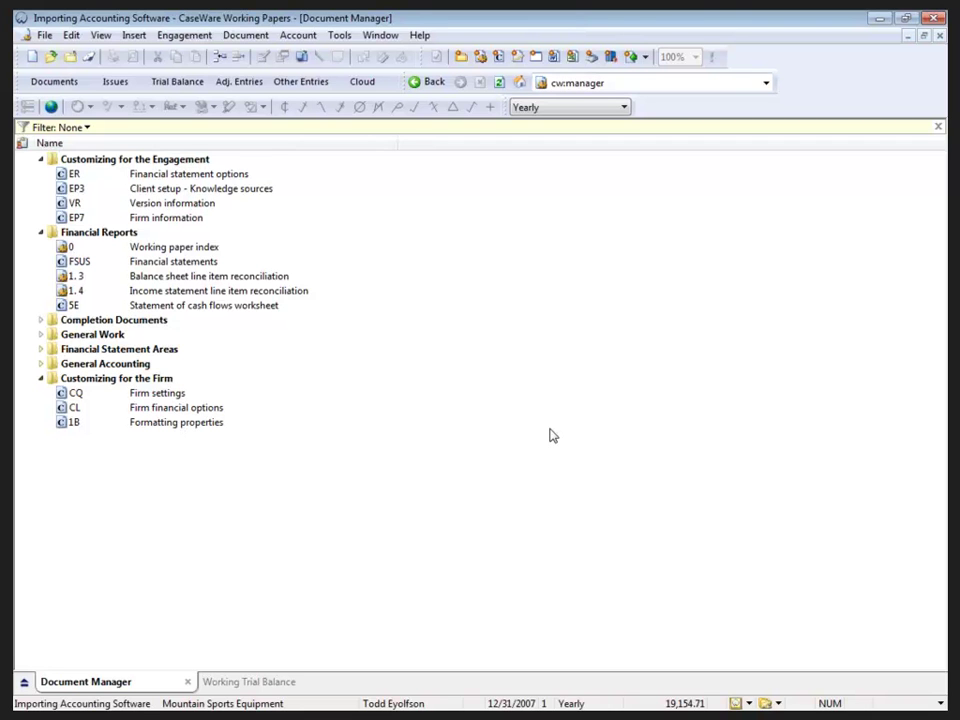
Step: Open the Working Trial Balance and select account rows 001 through 045
left_click(173, 88)
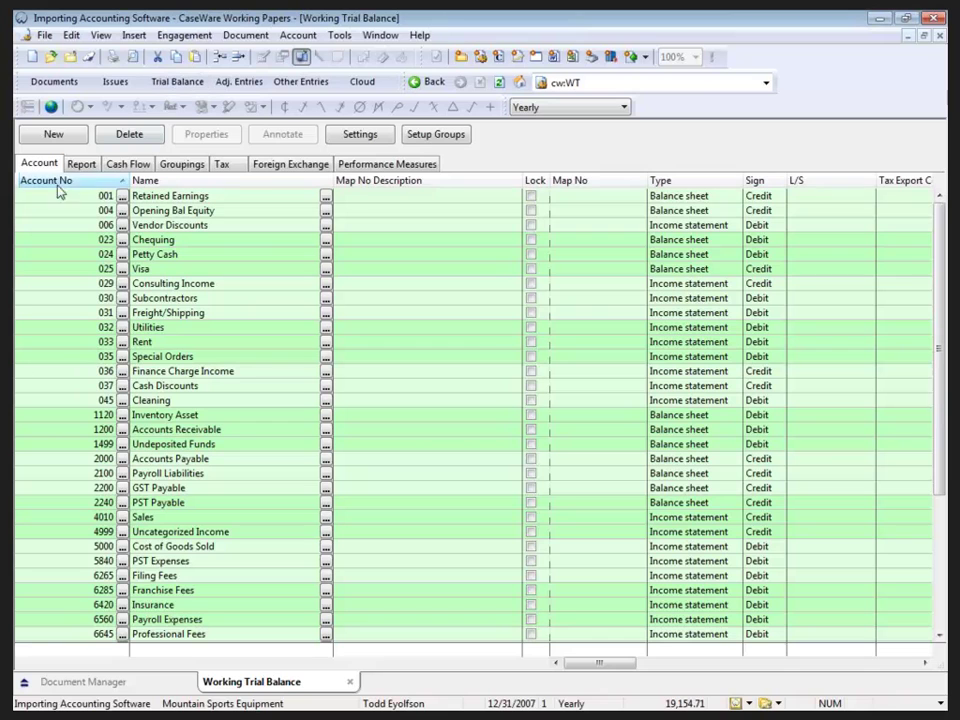
left_click_drag(20, 199, 17, 398)
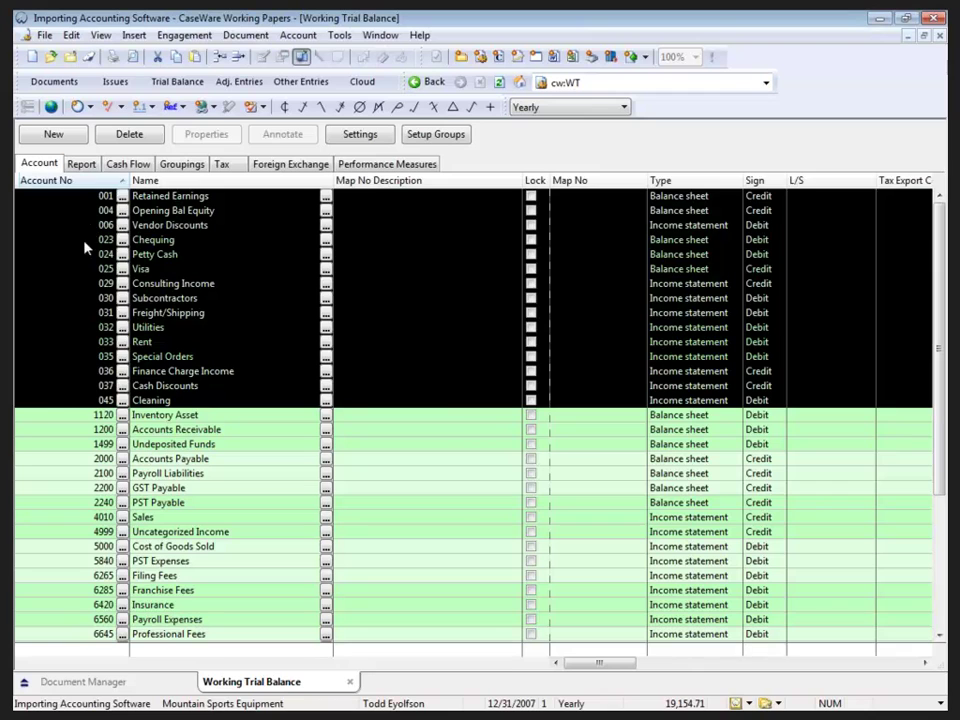
Step: Open File > Export > Adjustments with Quickbooks as the software, writing to cwquickb.iif
left_click(85, 240)
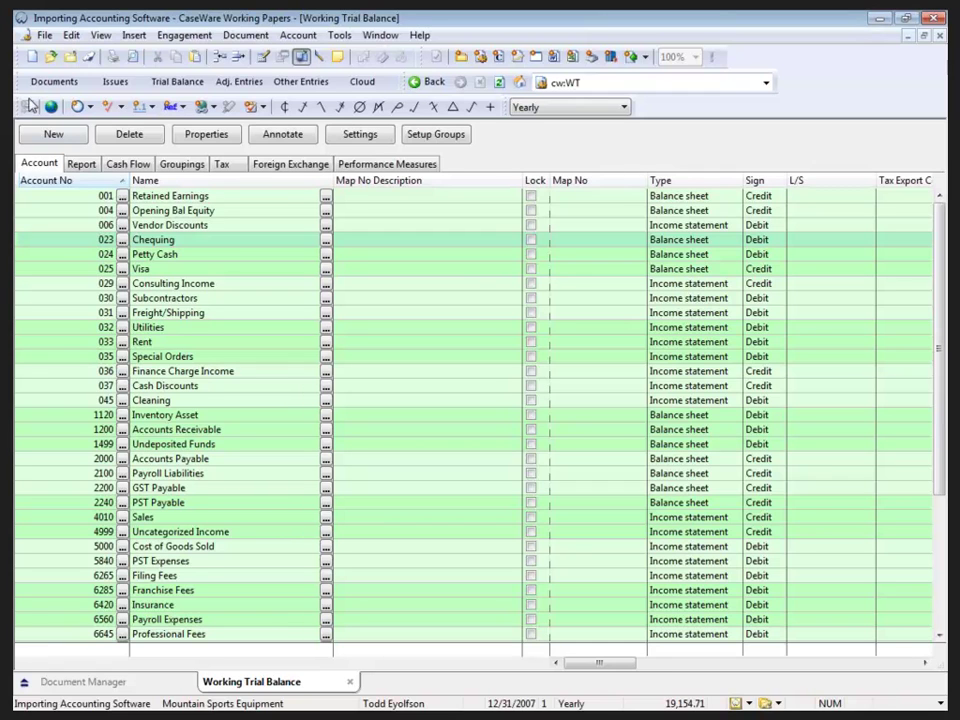
left_click(44, 35)
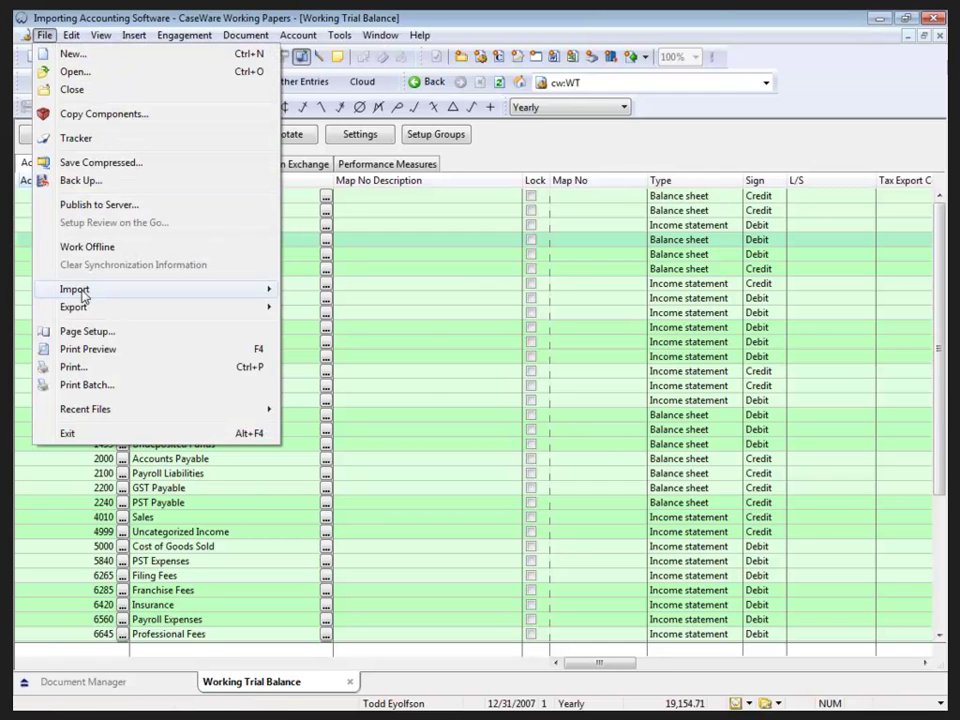
mouse_move(85, 312)
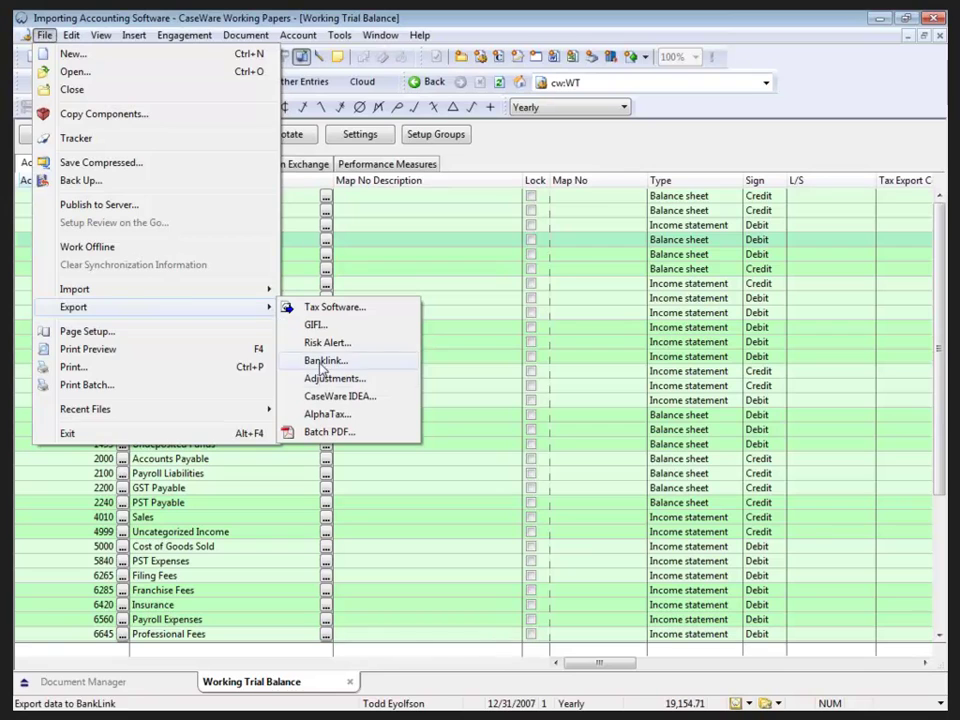
left_click(335, 378)
left_click(420, 284)
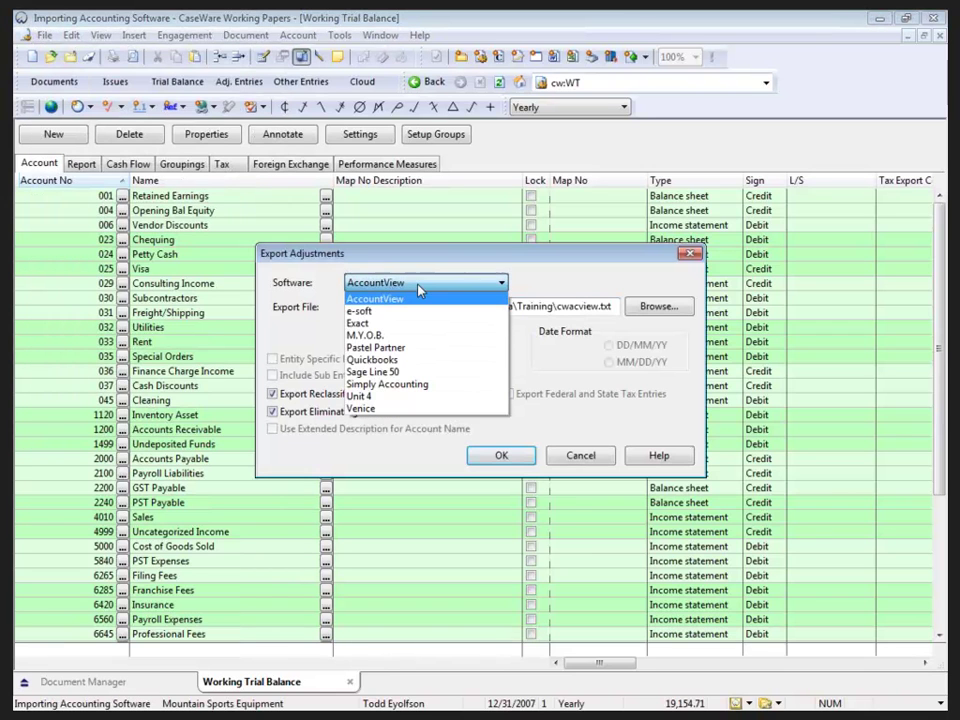
left_click(410, 359)
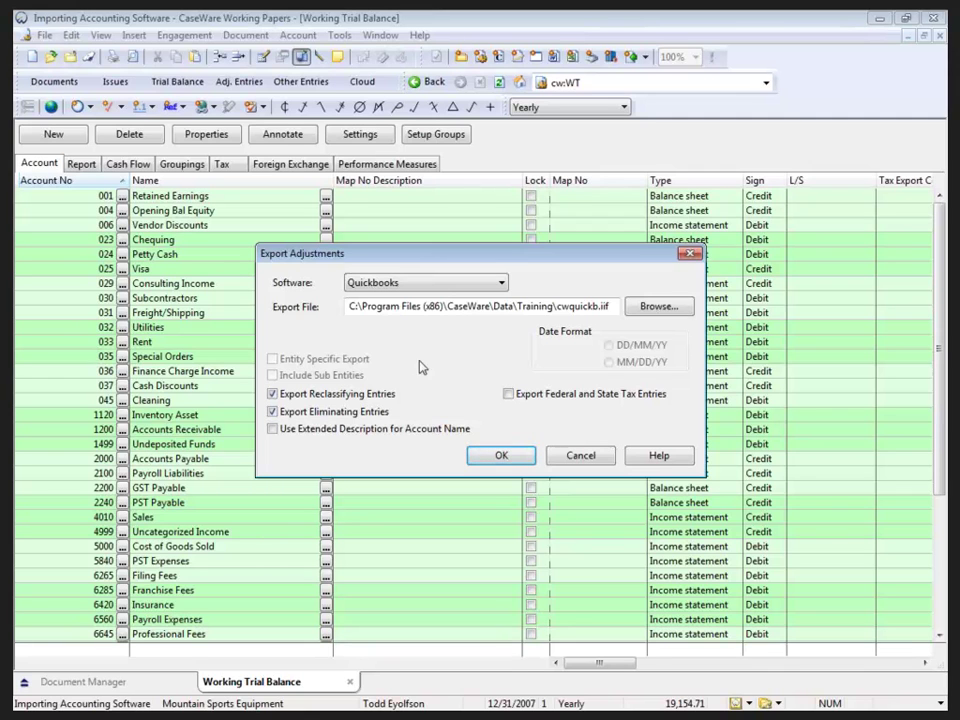
Step: Cancel the export, Automap all unmapped accounts via Options > Mapping > Autofill, and sort by Map No
left_click(580, 456)
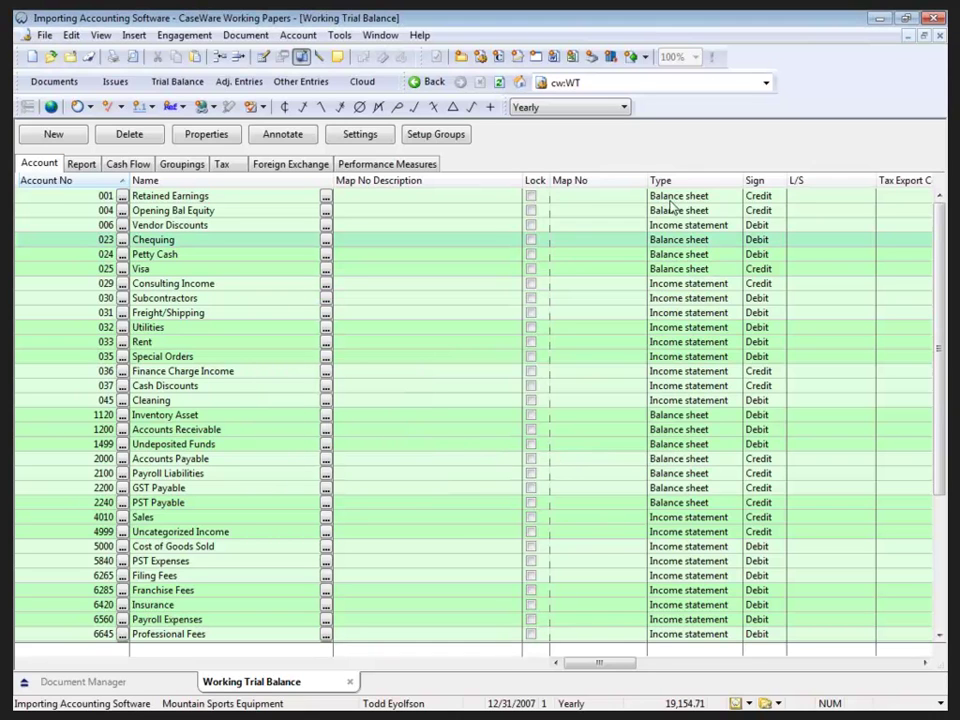
left_click_drag(628, 663, 300, 14)
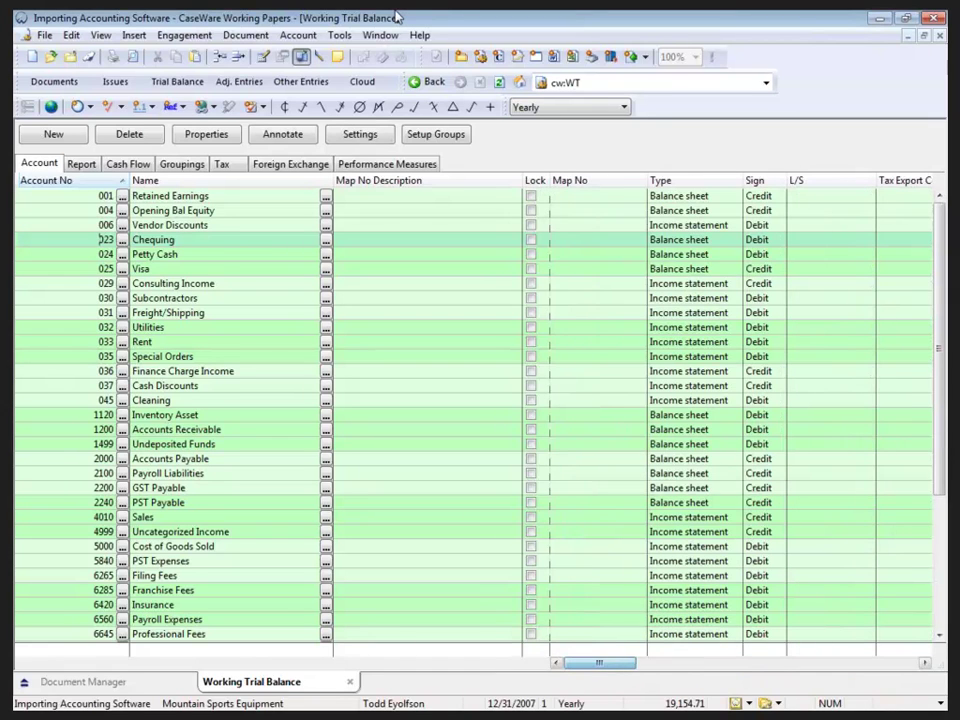
left_click(338, 36)
left_click(343, 307)
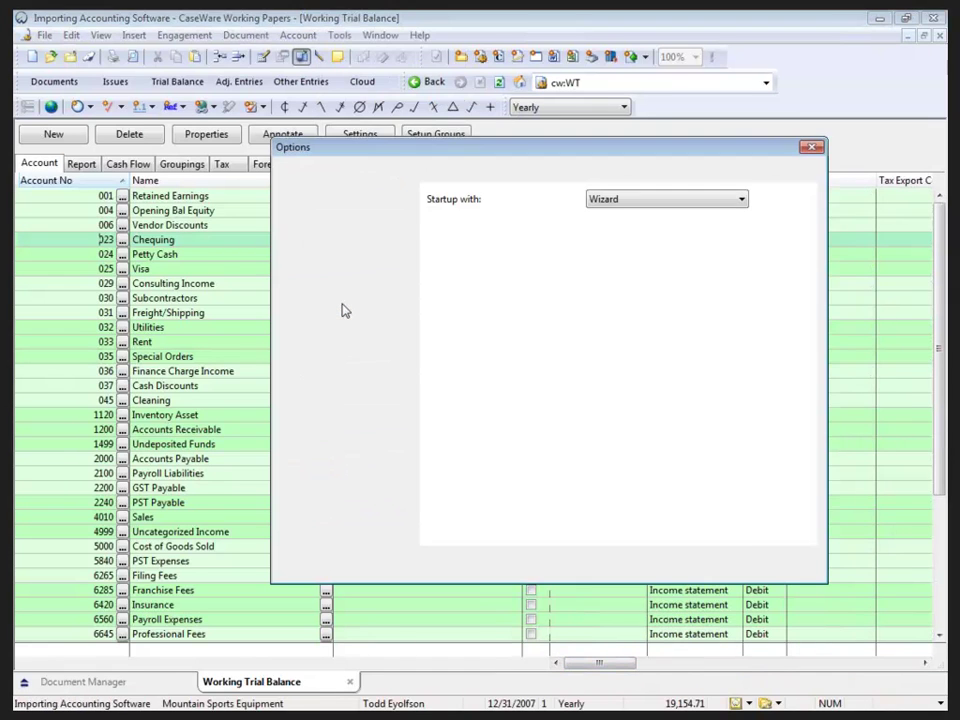
left_click(330, 302)
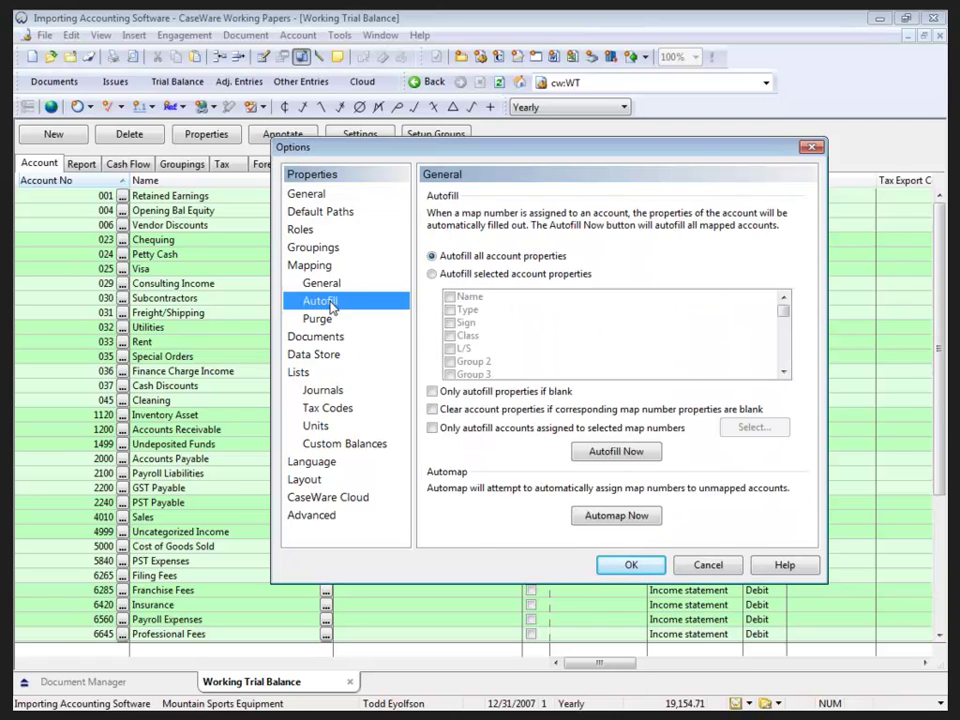
left_click(585, 515)
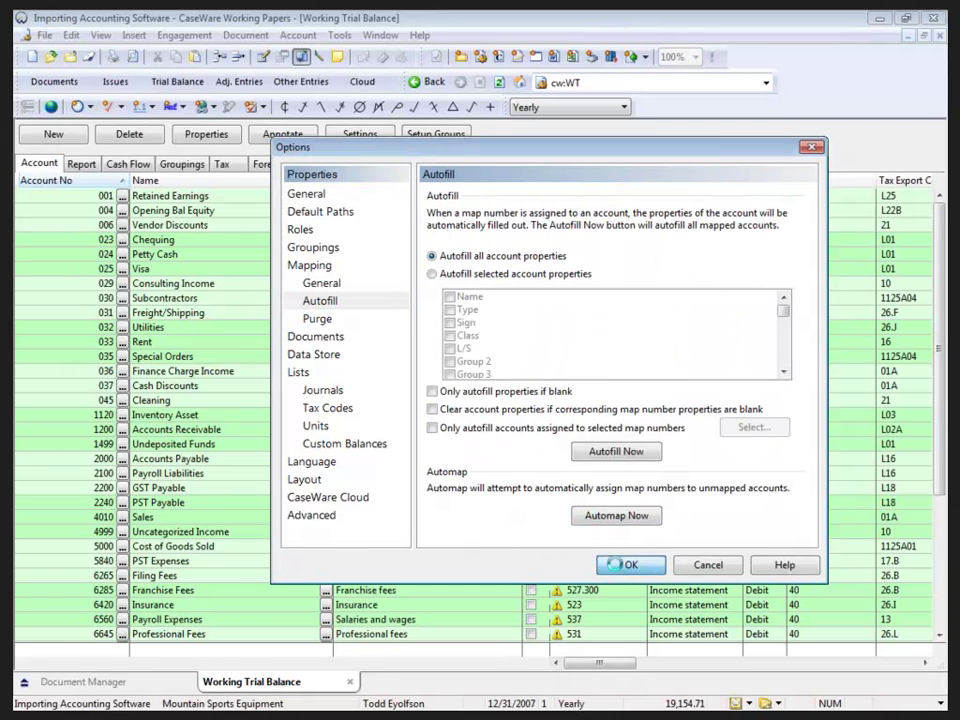
left_click(618, 565)
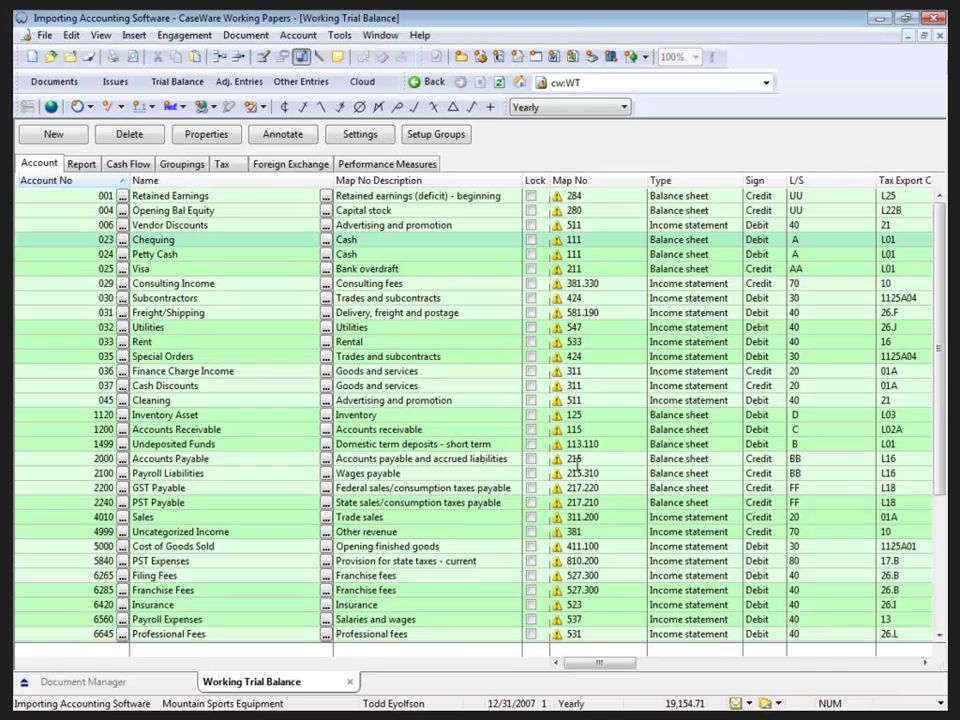
left_click(591, 181)
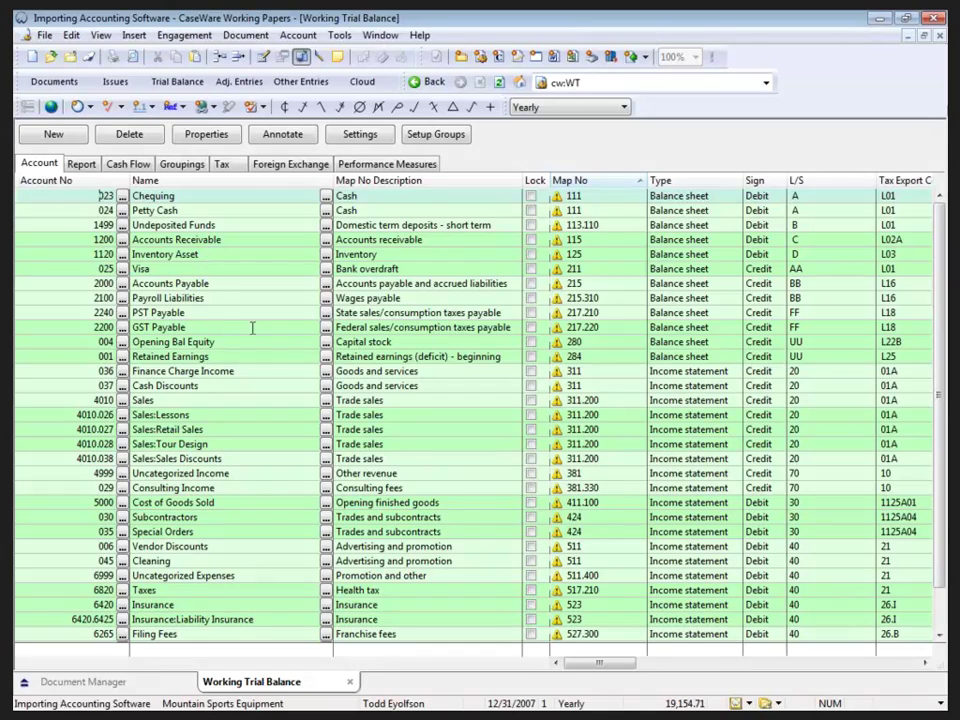
Step: Open FSUS Financial statements from the Document Manager
left_click(62, 85)
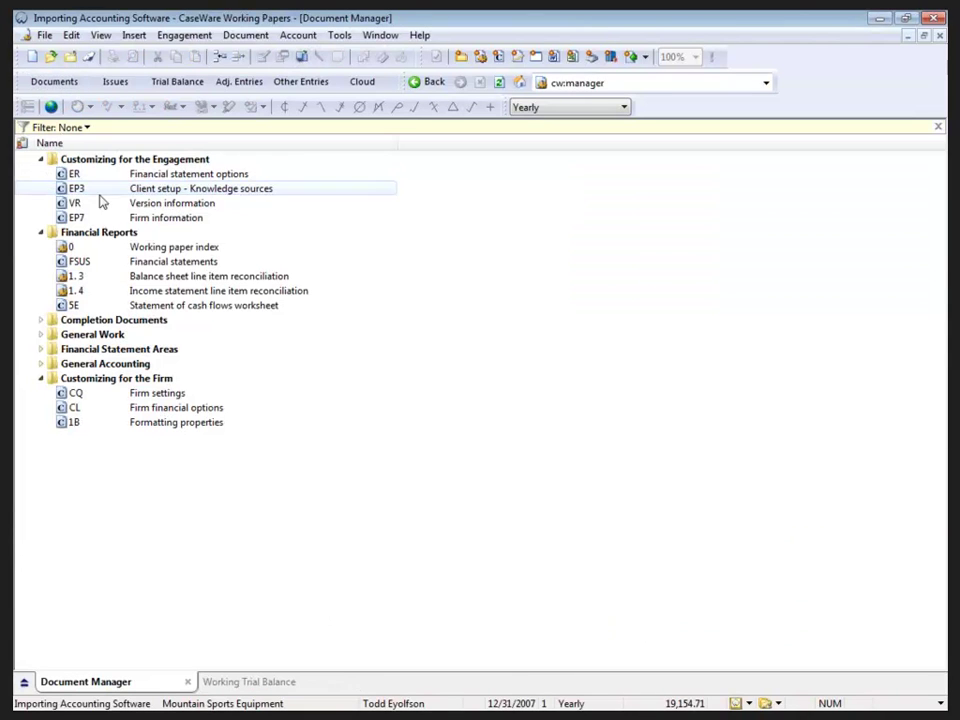
left_click(150, 264)
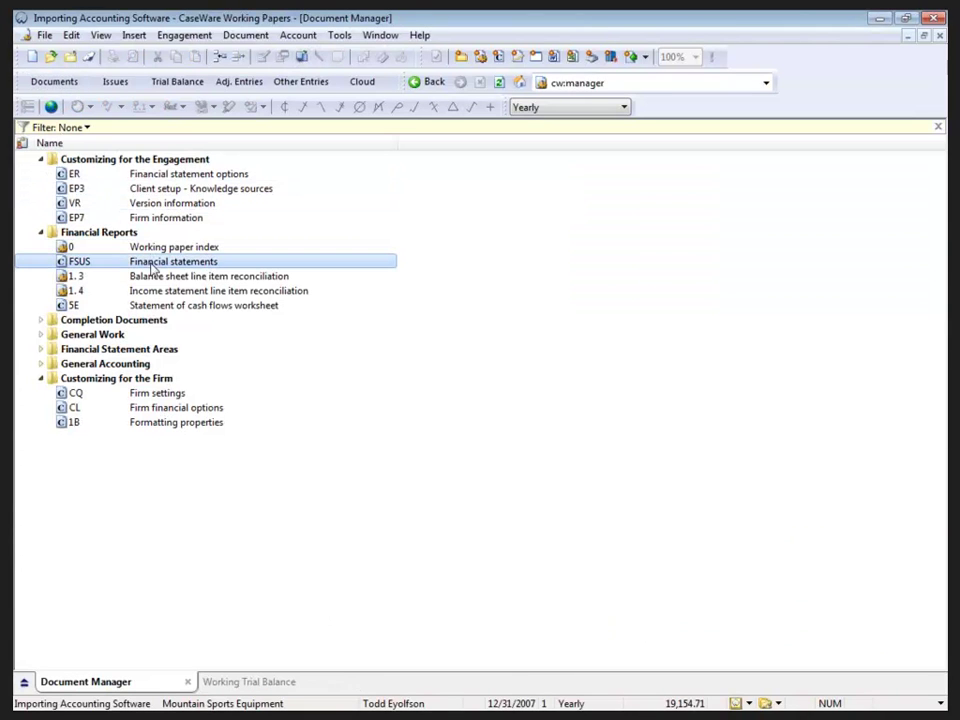
double_click(246, 265)
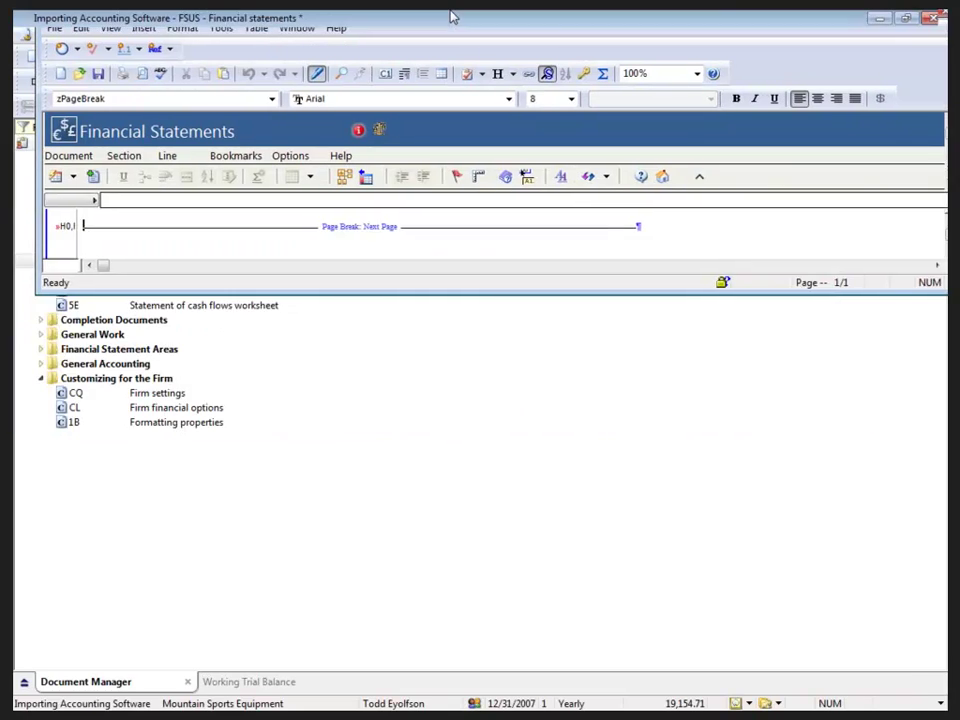
Step: Scroll to the balance sheet and select the 2007 Cash amount of 113,619
scroll(385, 450, "down", 15)
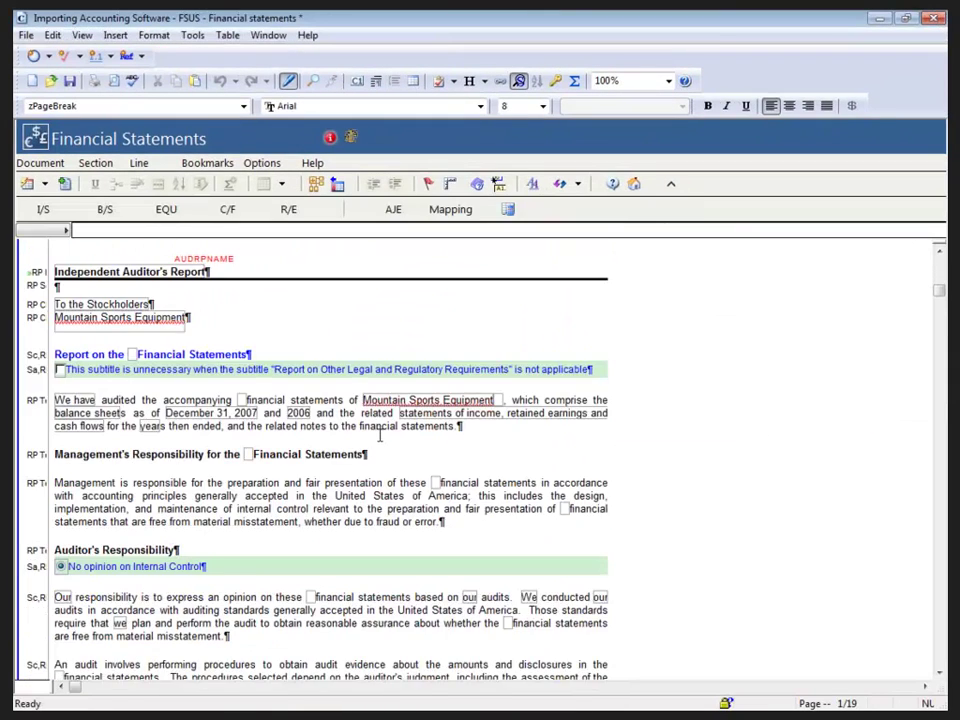
scroll(379, 436, "down", 15)
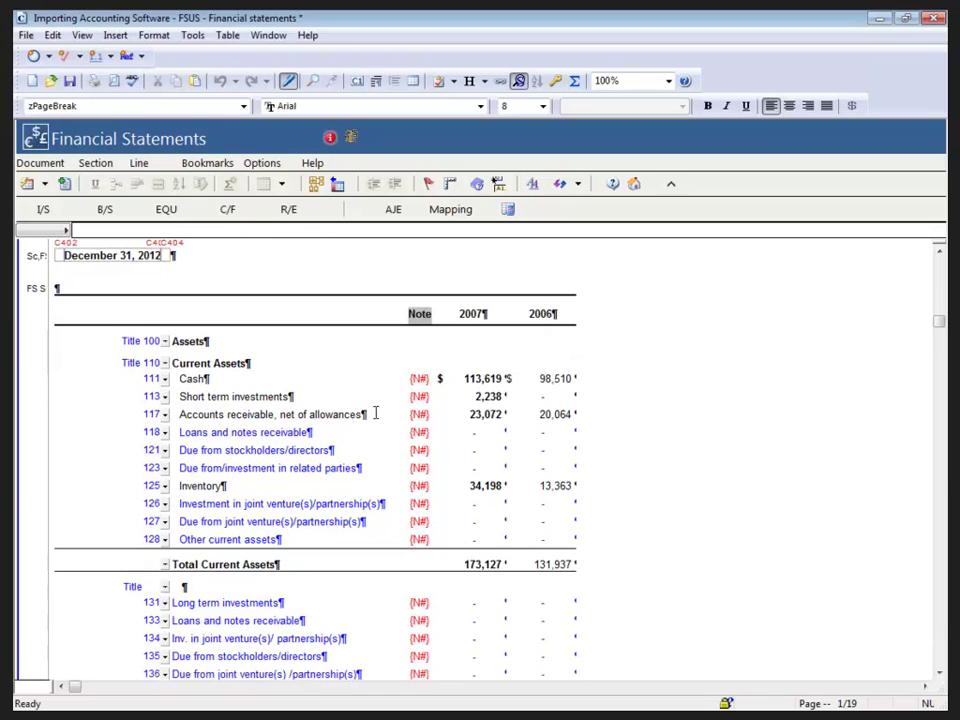
left_click(477, 383)
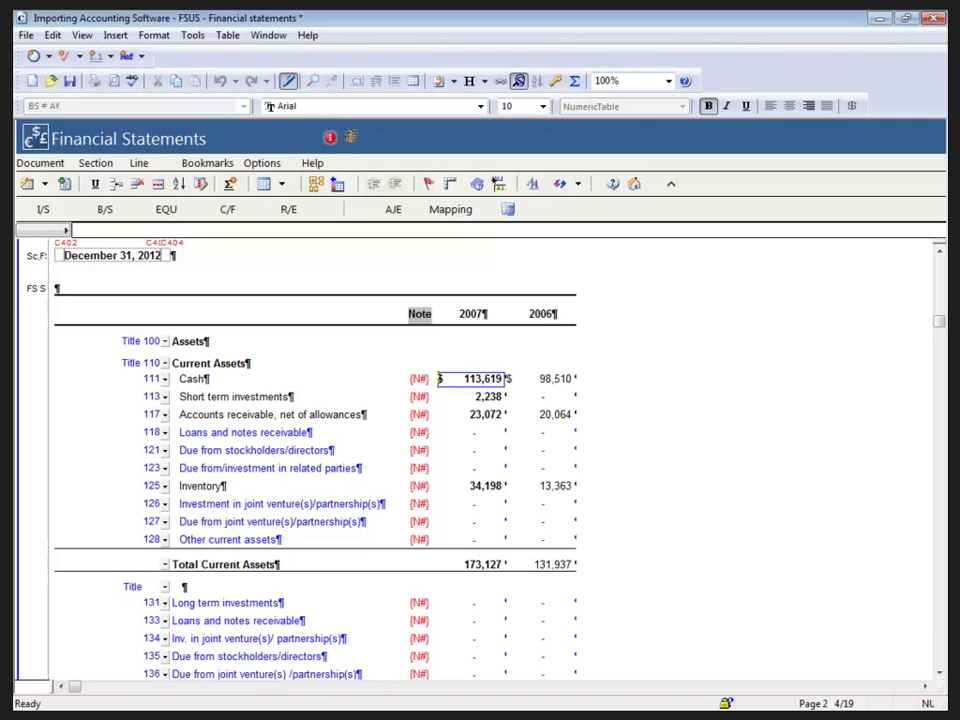
Step: Open the A.1 Cash leadsheet under Assets > Cash, check its 113,619.08 total, and return
key("alt+F4")
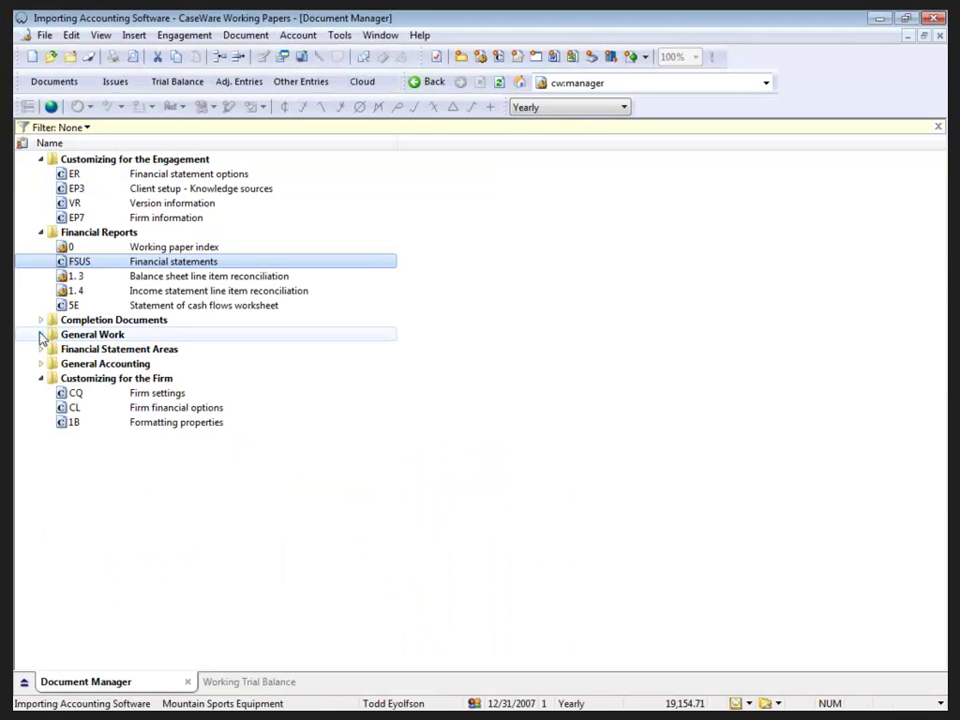
left_click(40, 349)
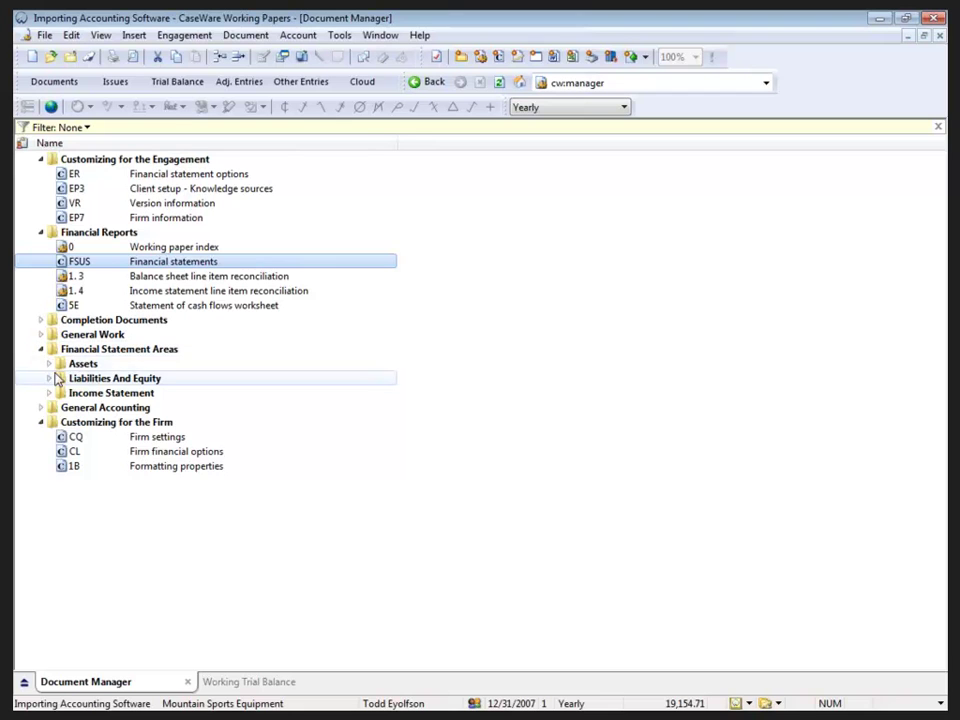
left_click(48, 363)
left_click(56, 380)
double_click(96, 393)
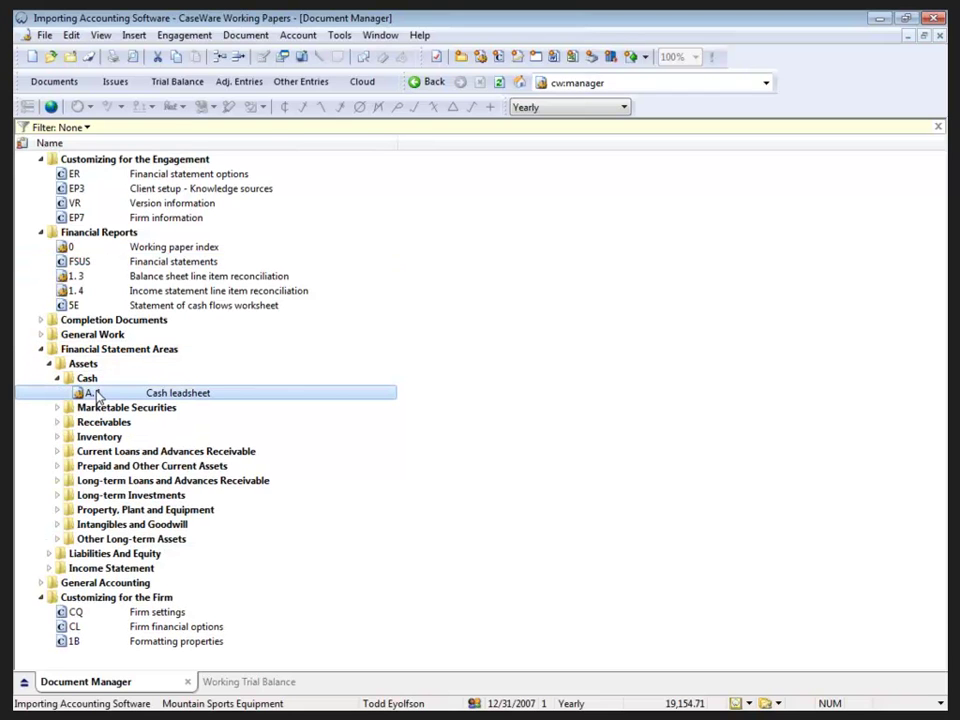
left_click(419, 510)
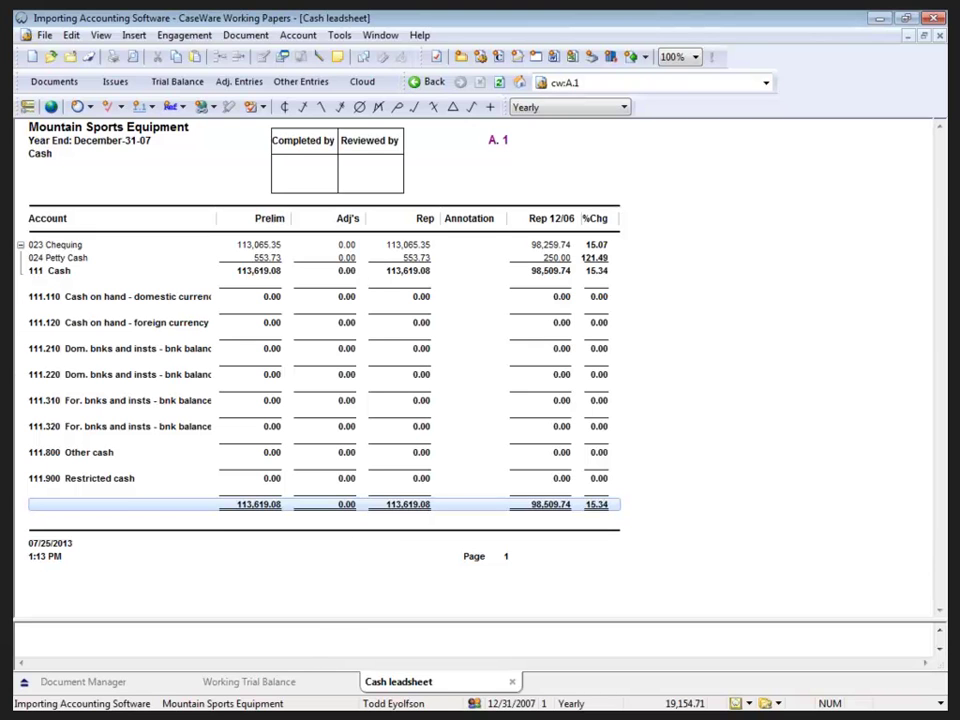
key("alt+Tab")
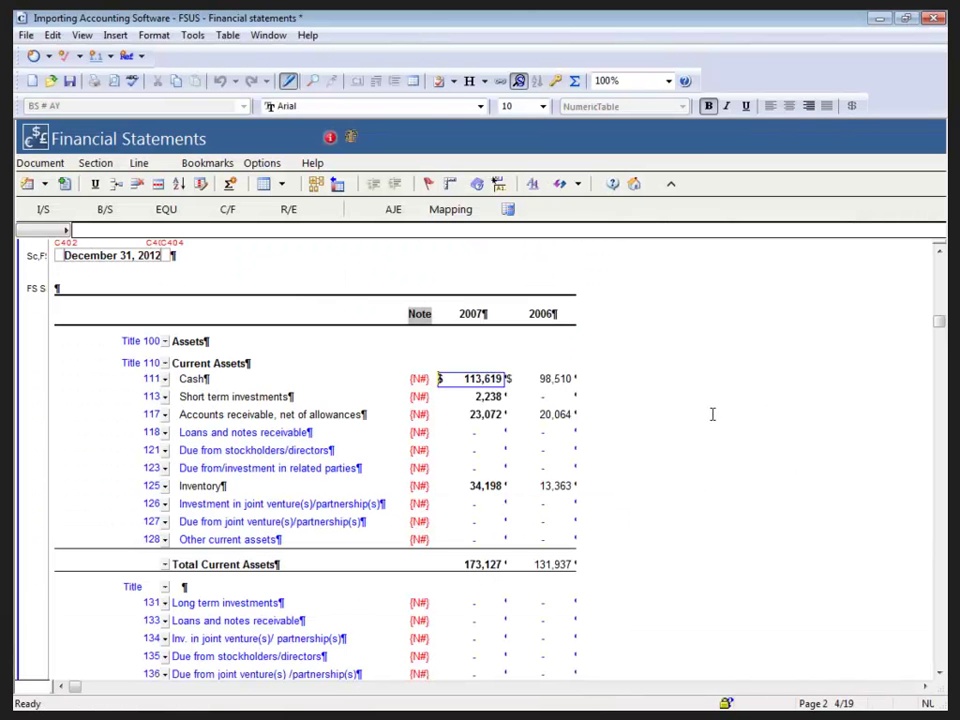
Step: Review the 2007 current liabilities totalling 32,394, then open a print preview
scroll(712, 414, "down", 6)
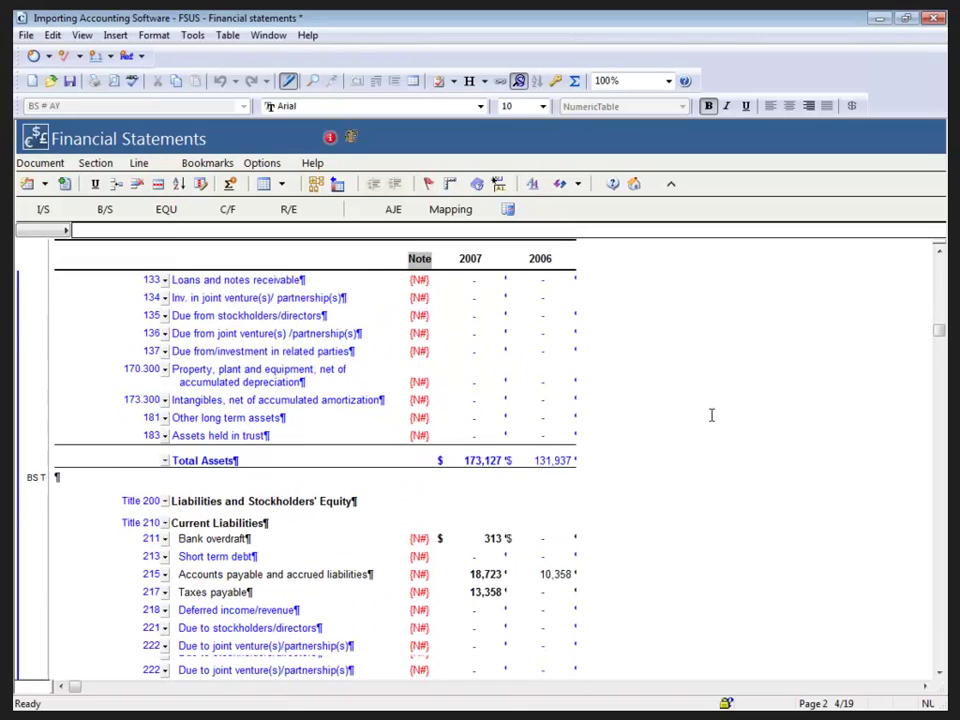
scroll(712, 414, "down", 2)
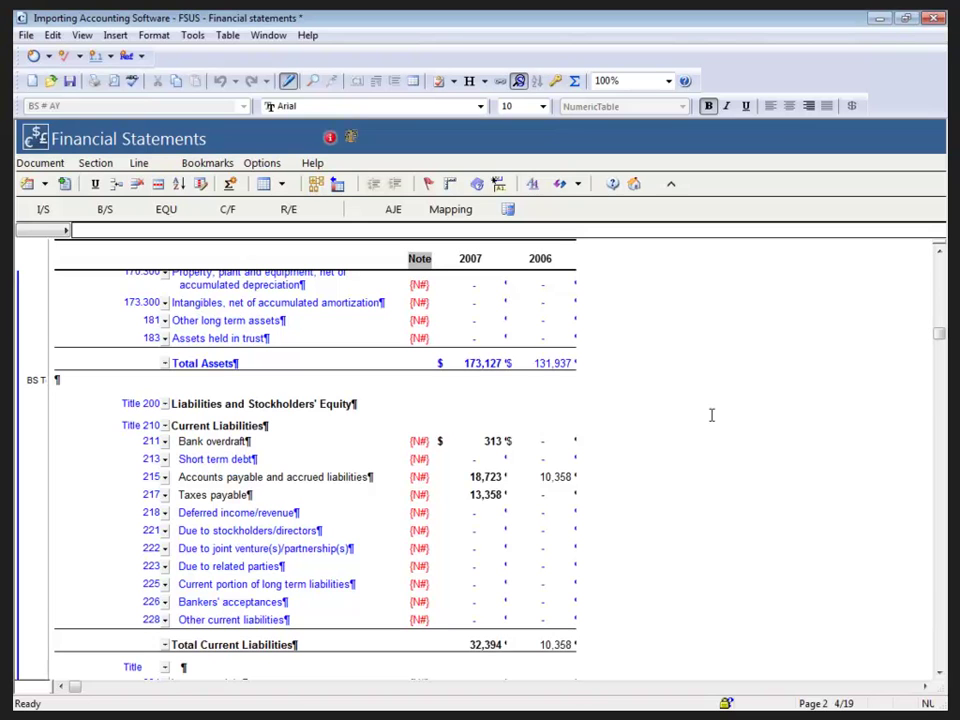
scroll(707, 418, "down", 3)
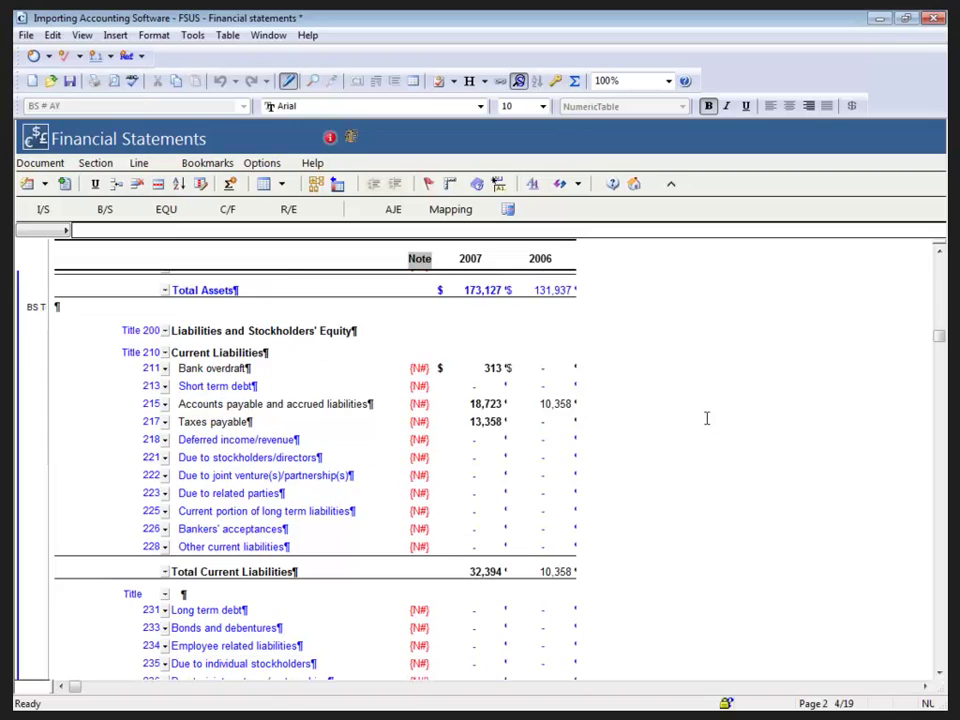
scroll(706, 418, "down", 3)
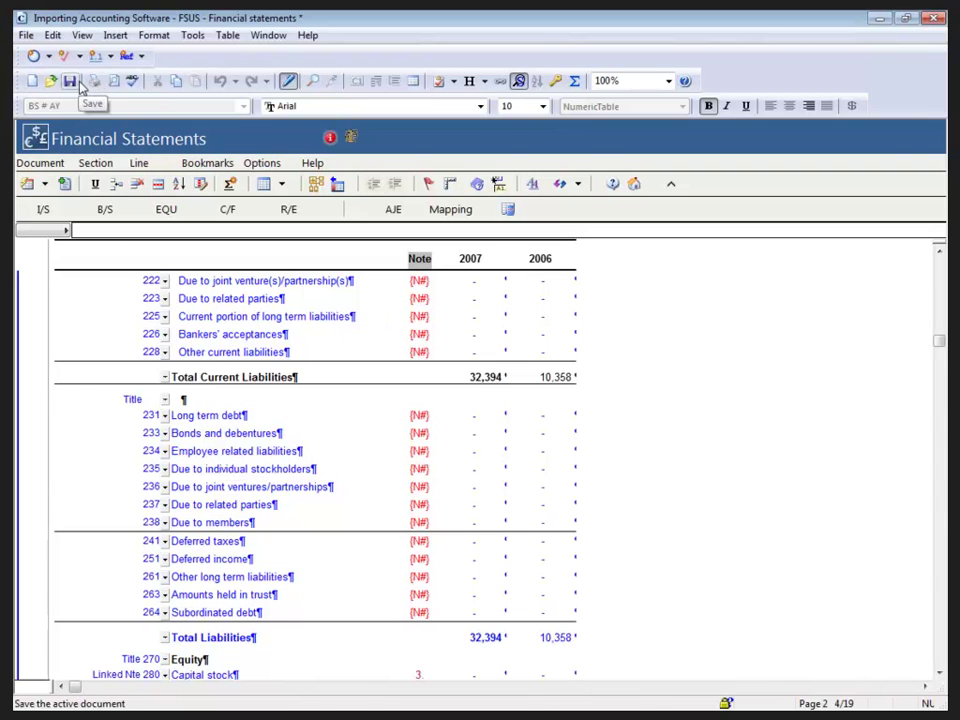
left_click(113, 84)
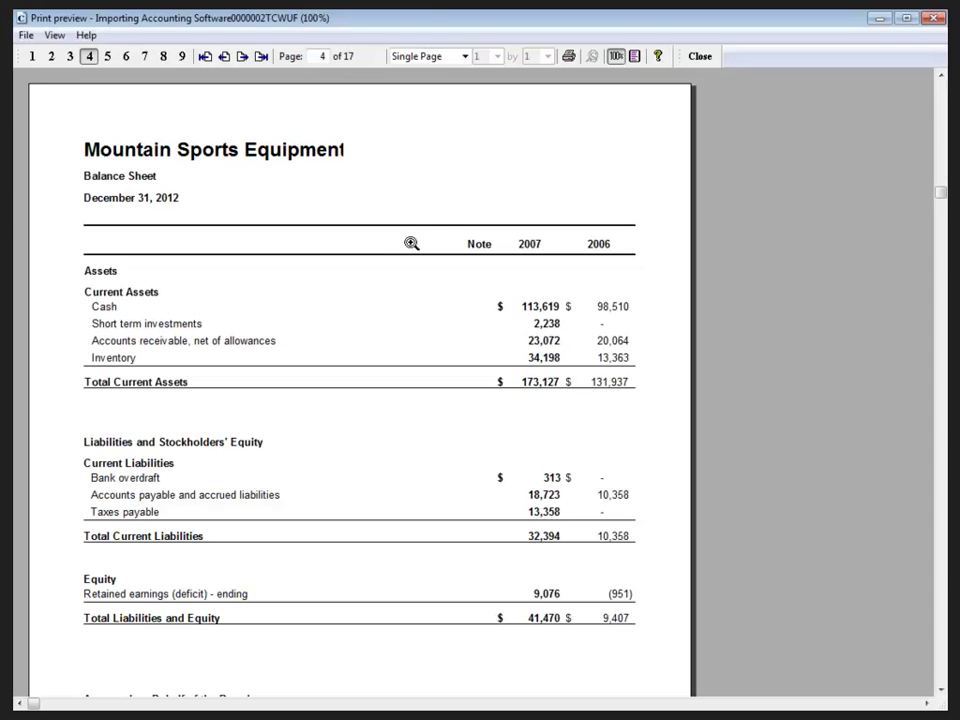
Step: Close the FSUS Financial Statements preview with a Yes to saving, then close the Cash leadsheet
left_click(702, 59)
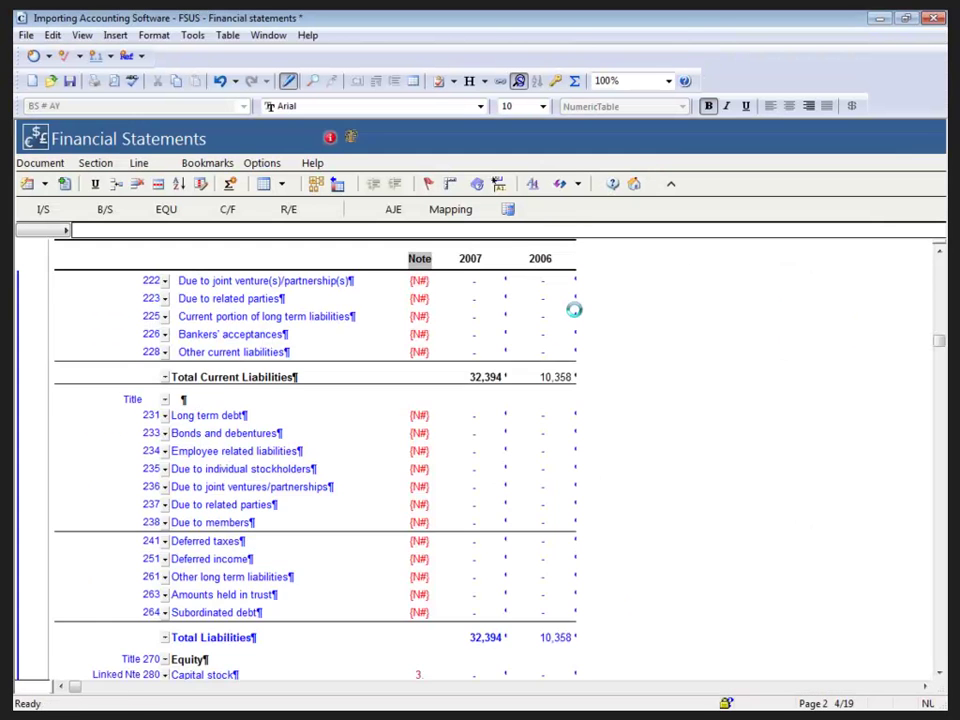
scroll(666, 395, "up", 7)
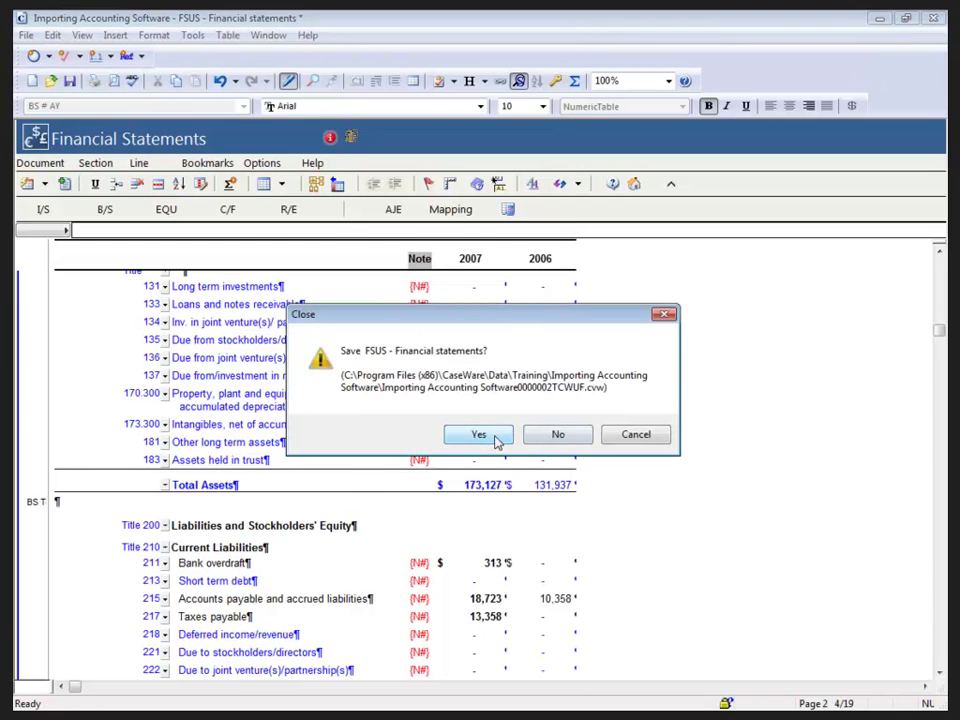
left_click(497, 438)
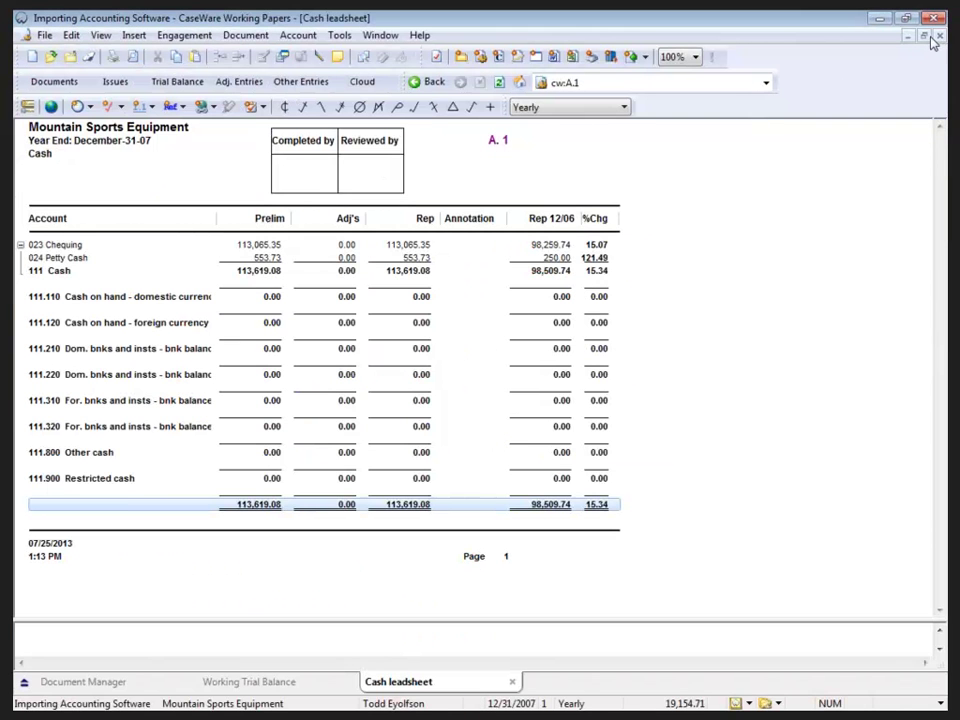
left_click(939, 35)
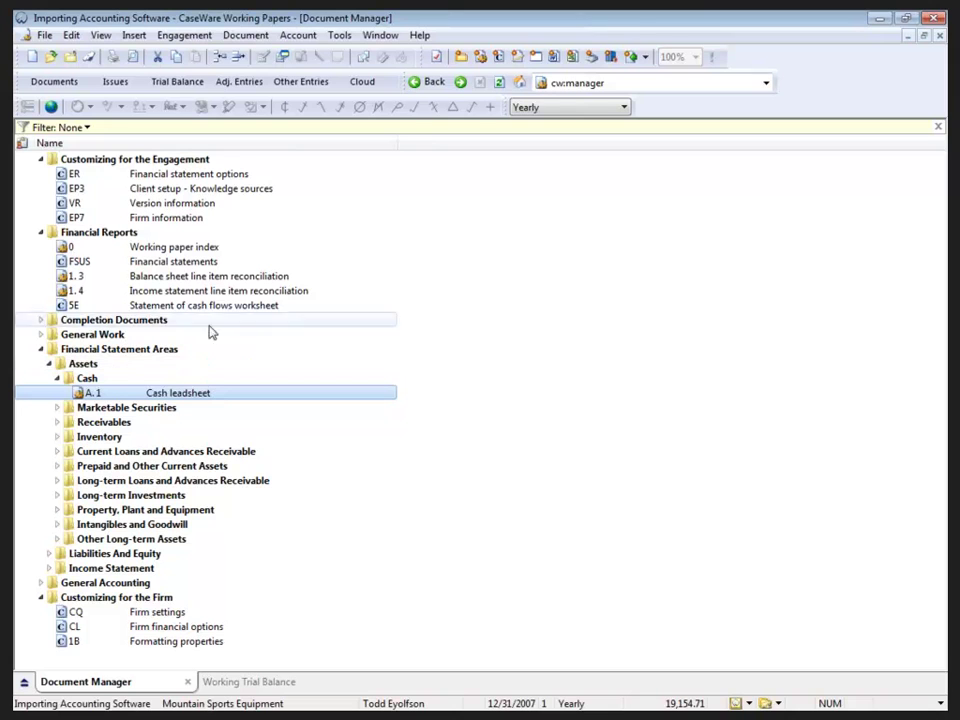